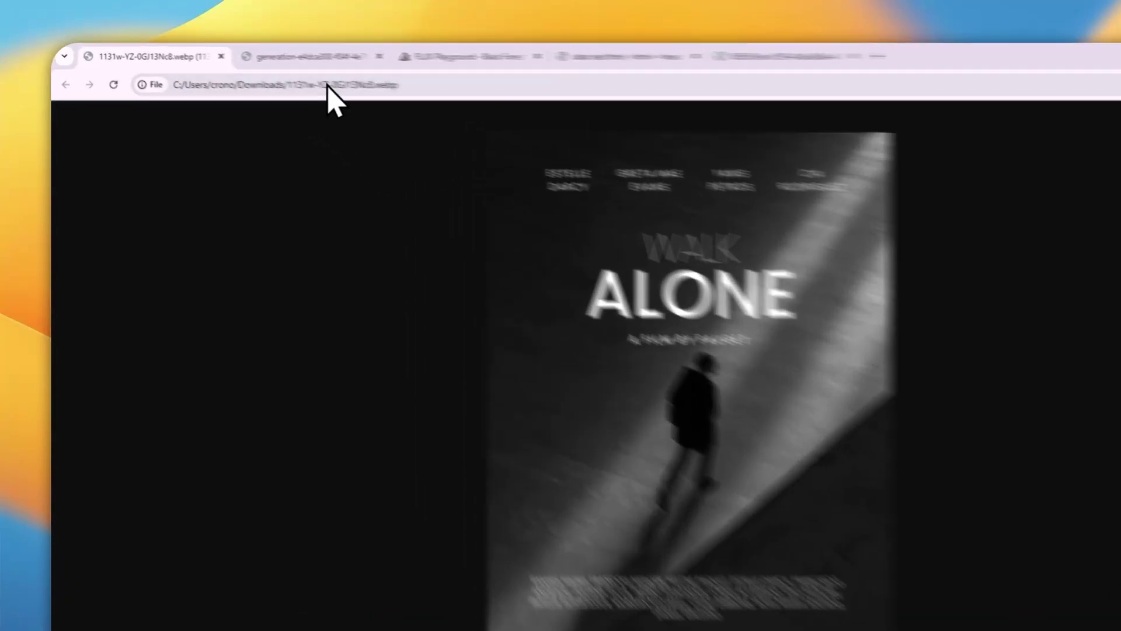
Compare the edited Walk Alone poster dated 25 SEPTEMBER 2025 with the original COMING SOON poster
left_click(264, 53)
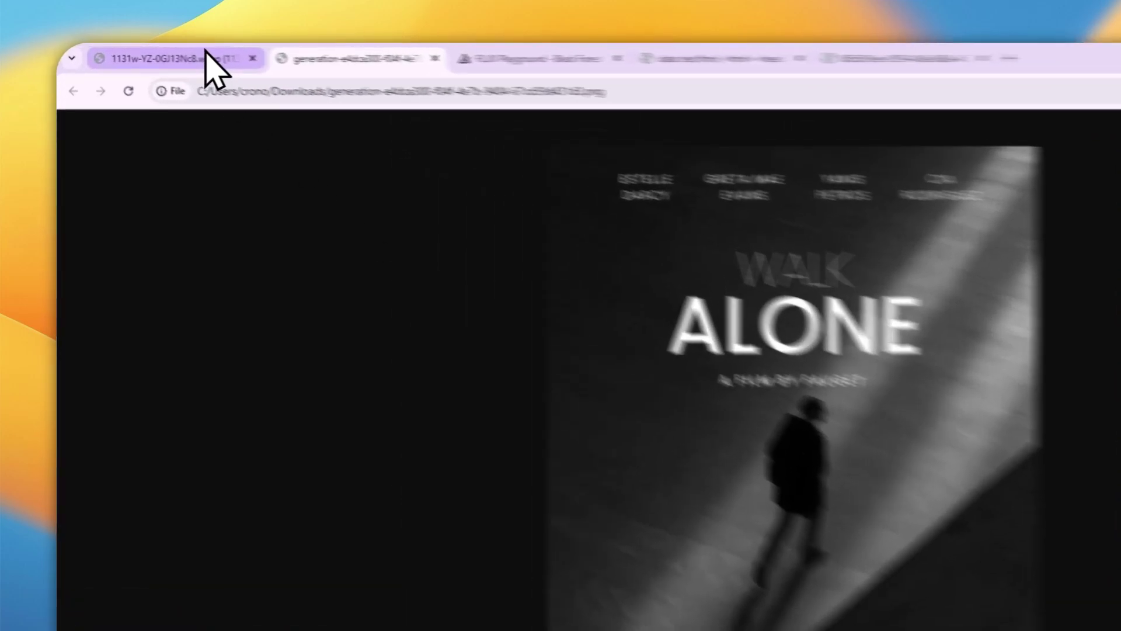
left_click(158, 53)
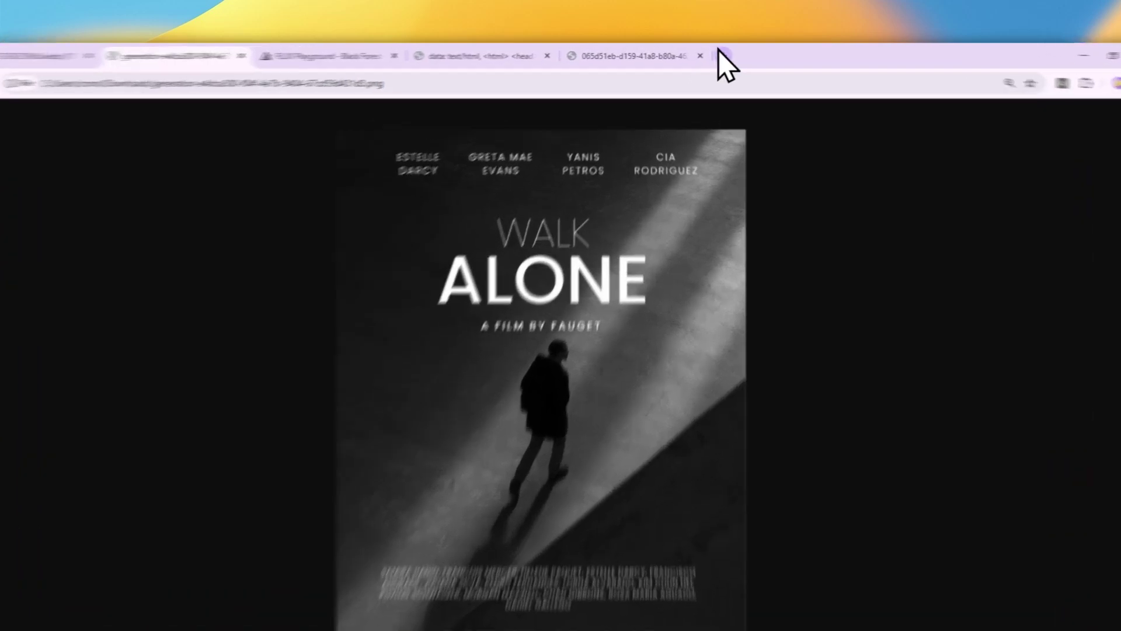
Load playground.bfl.ai in a new tab, confirm the age statement and get started
left_click(710, 54)
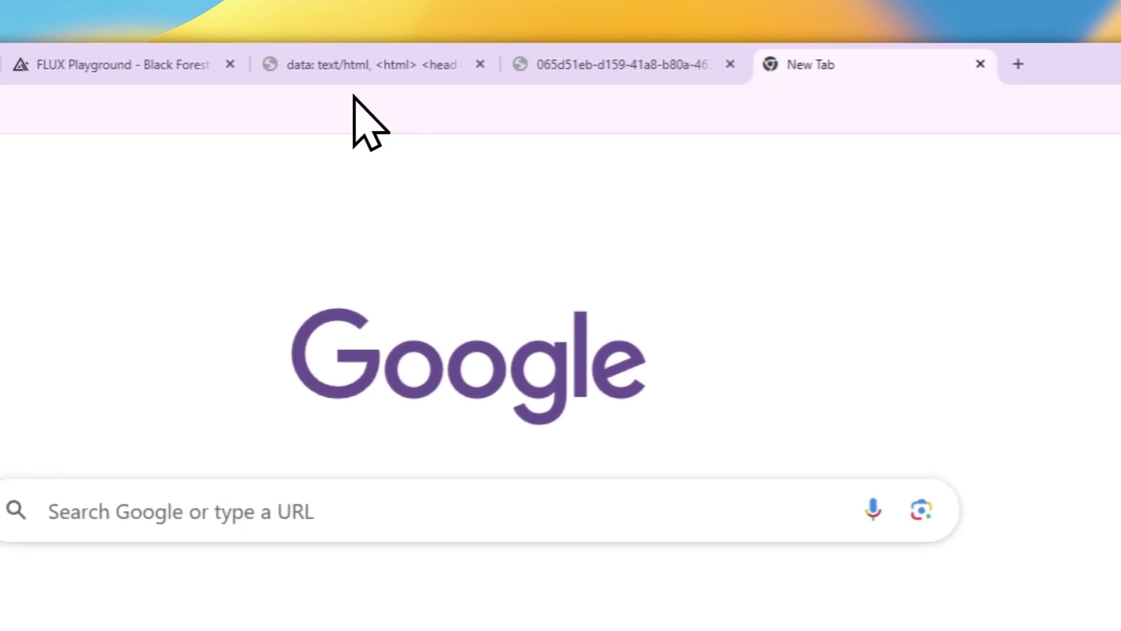
left_click(503, 71)
key("Right")
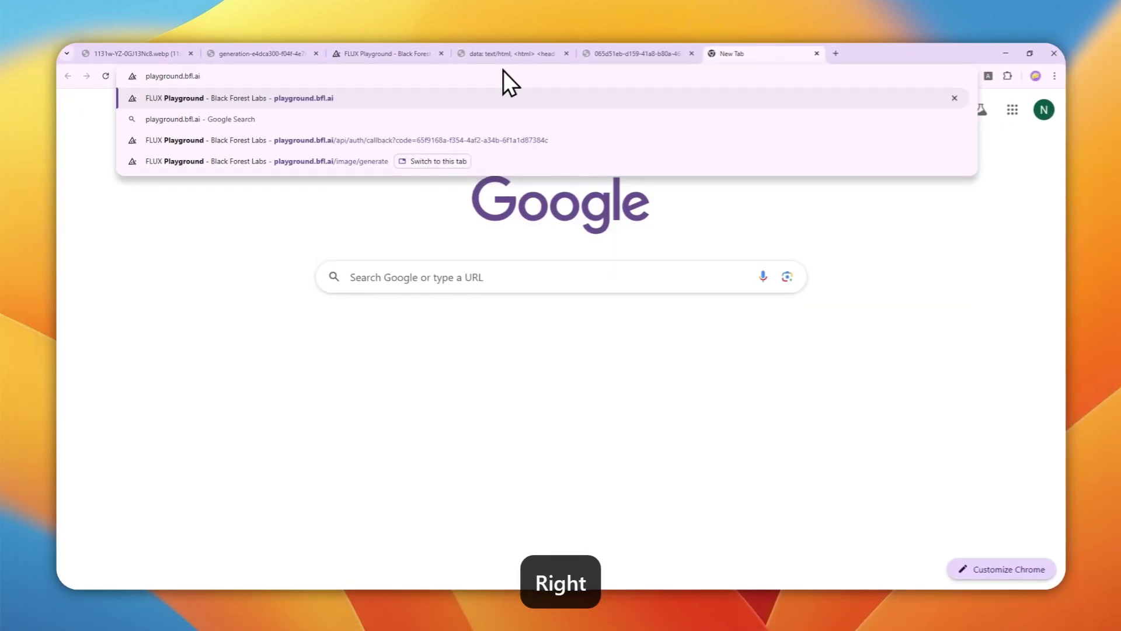
key("Return")
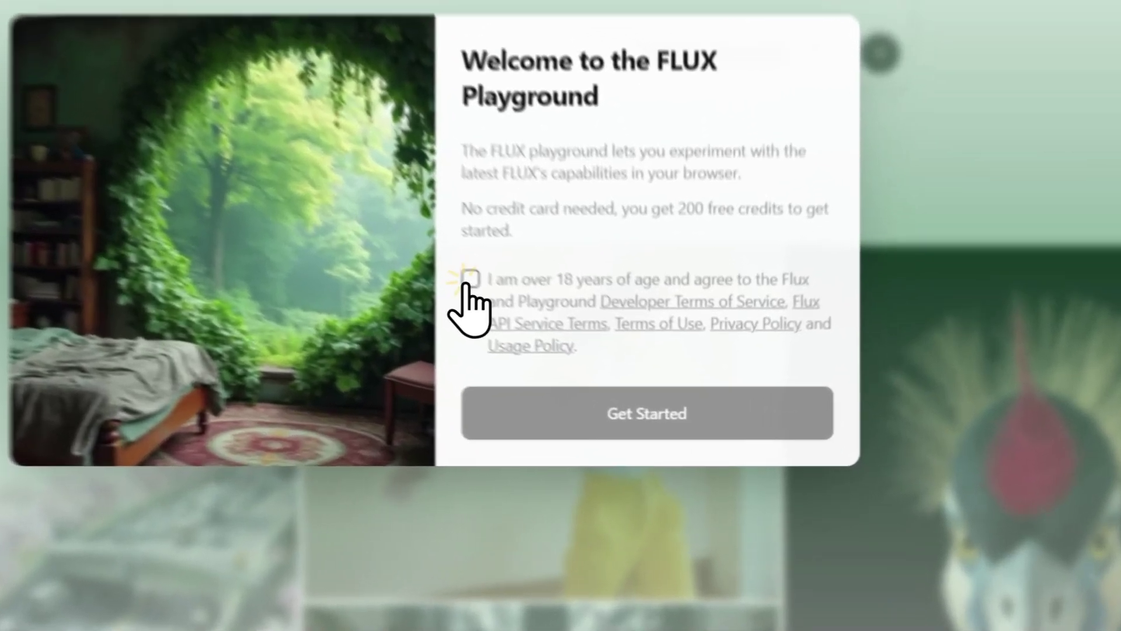
left_click(578, 362)
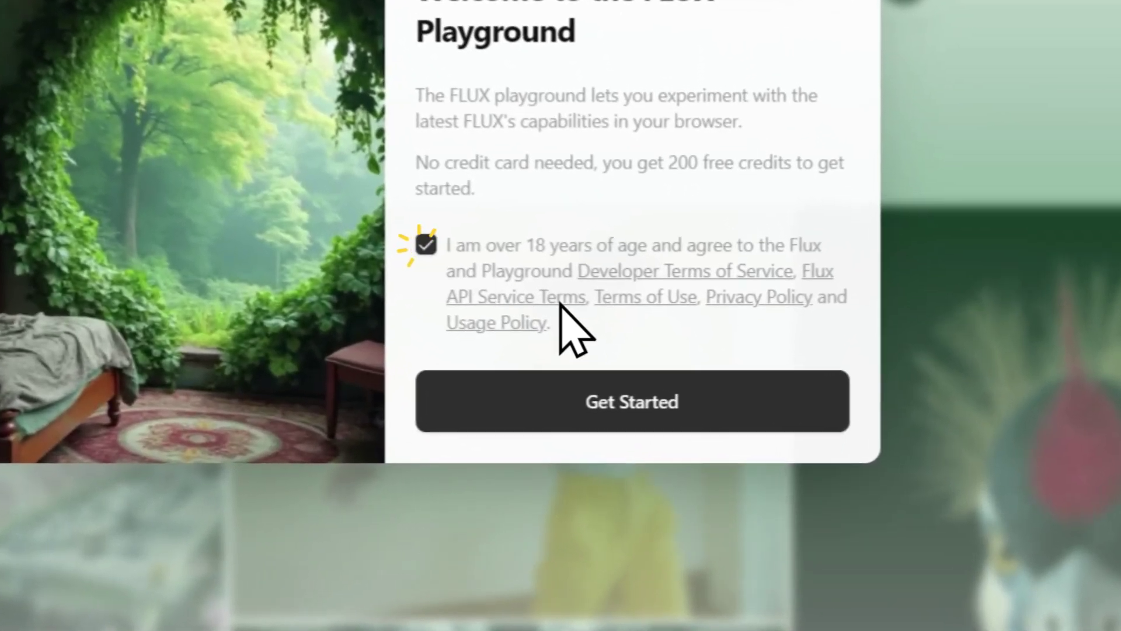
left_click(687, 435)
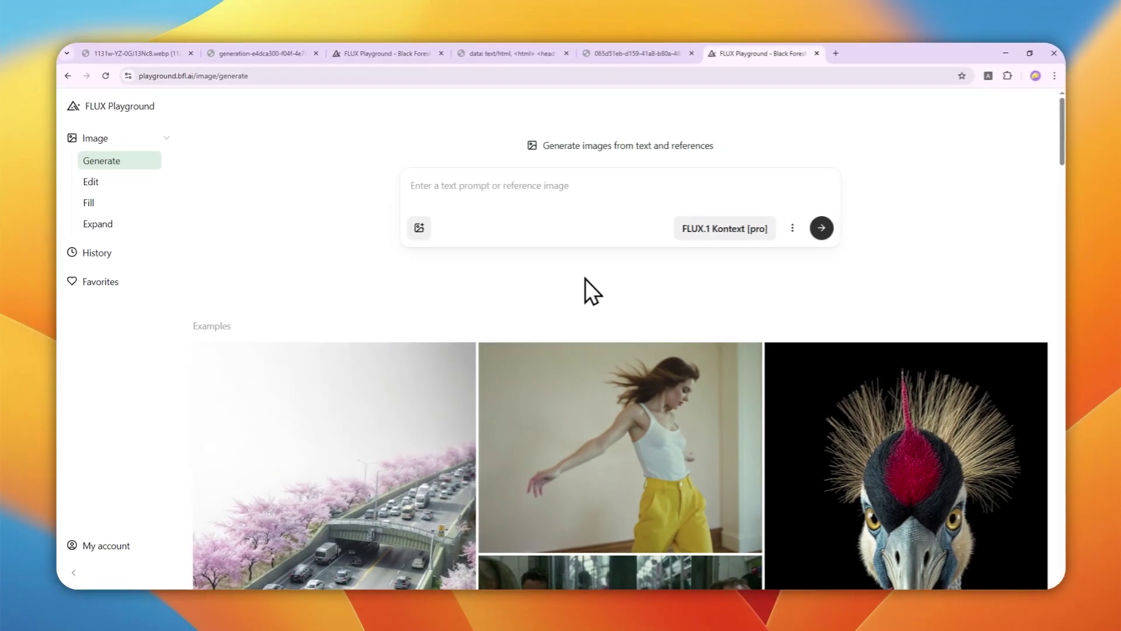
Upload the batman Singapore ID card file as the prompt's reference image
left_click(622, 55)
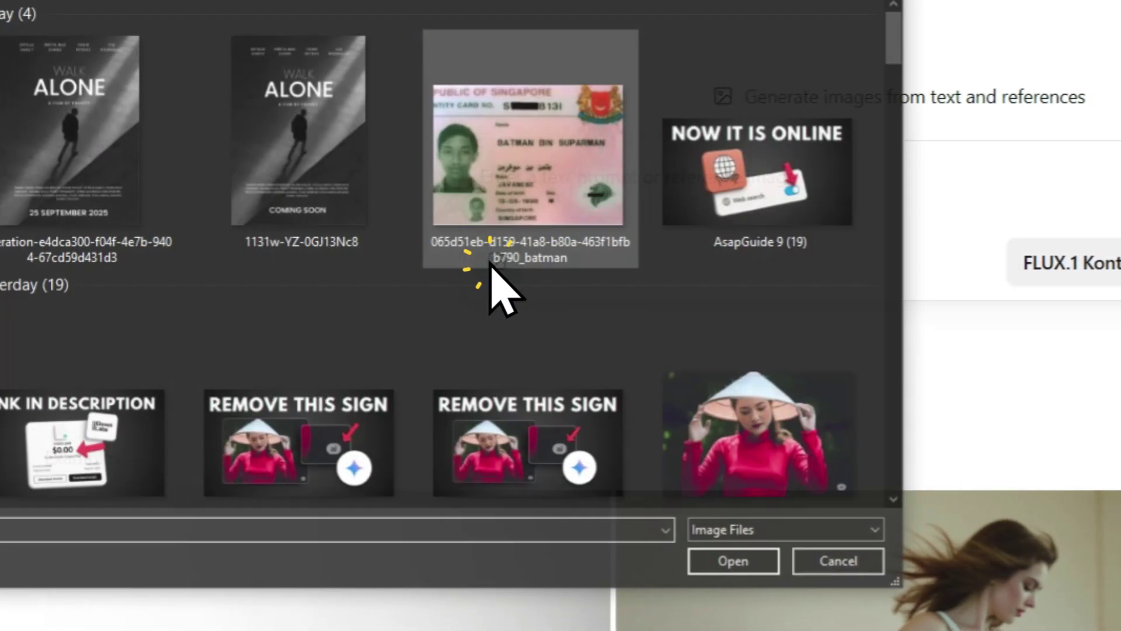
left_click(529, 251)
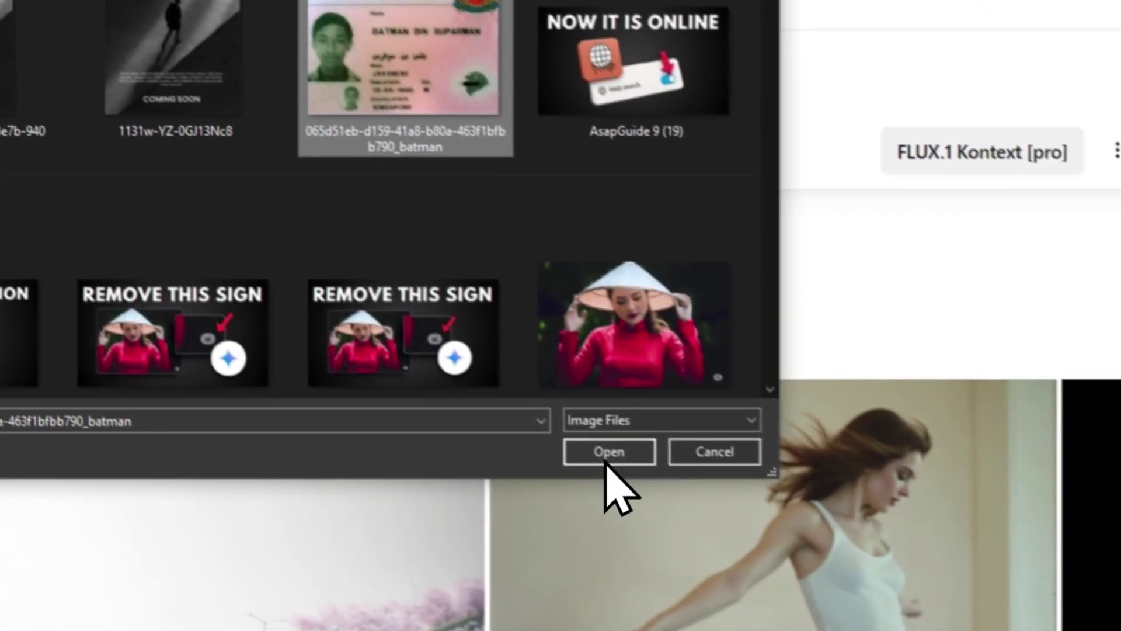
left_click(605, 459)
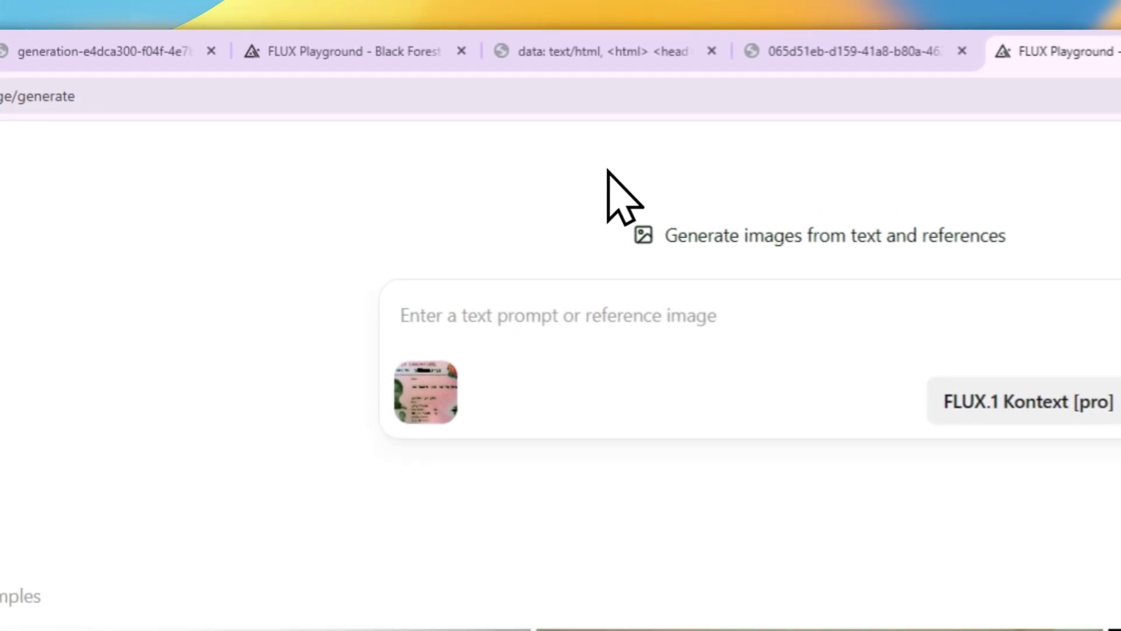
Copy the typography-expert prompt template from the data:text/html tab
left_click(584, 53)
left_click_drag(666, 227, 0, 166)
right_click(355, 199)
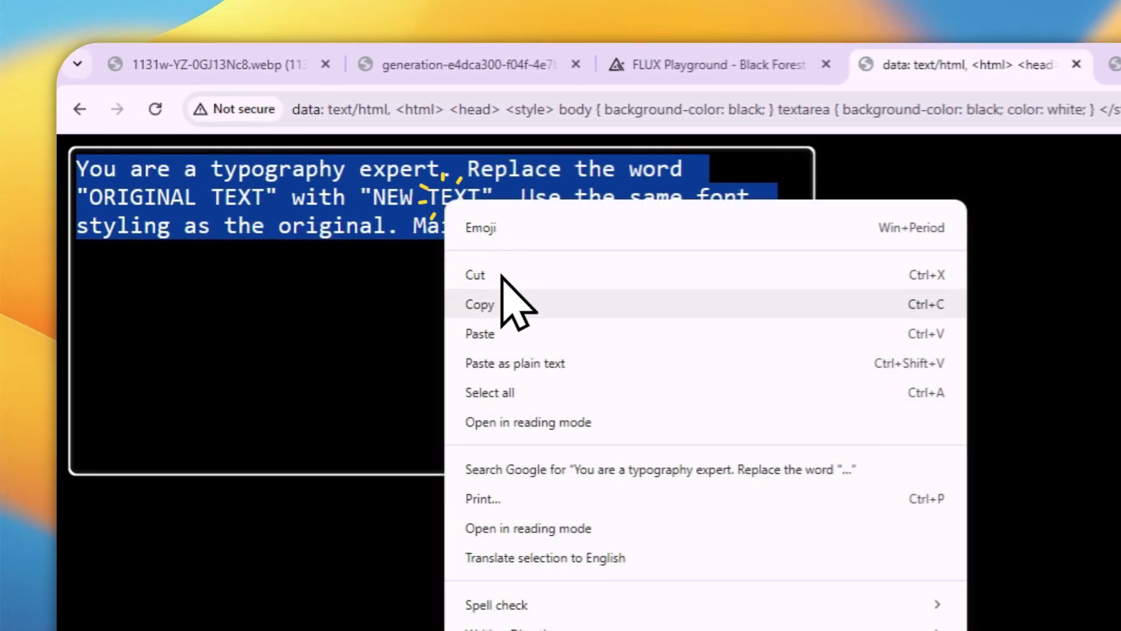
left_click(508, 301)
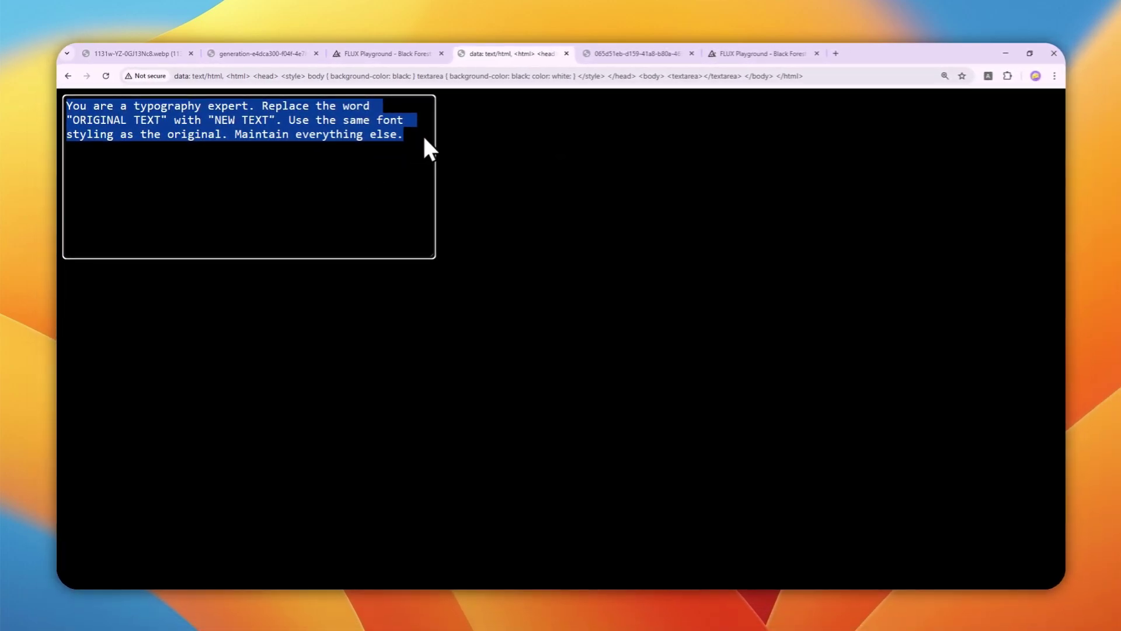
Paste the copied template into the FLUX Playground prompt box
left_click(760, 53)
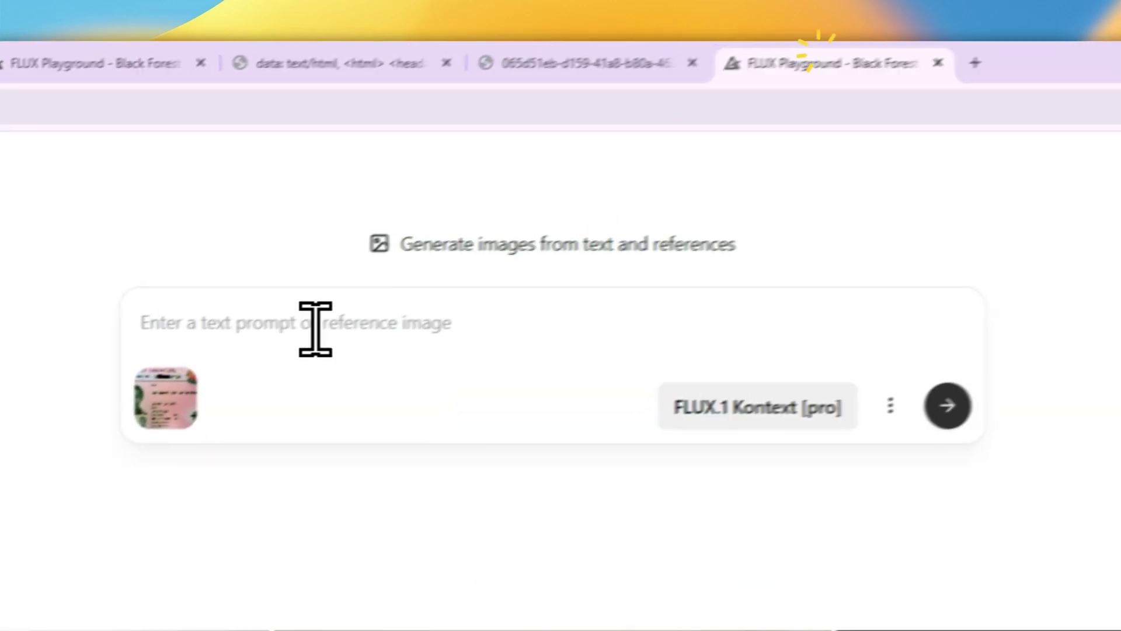
right_click(196, 337)
left_click(246, 537)
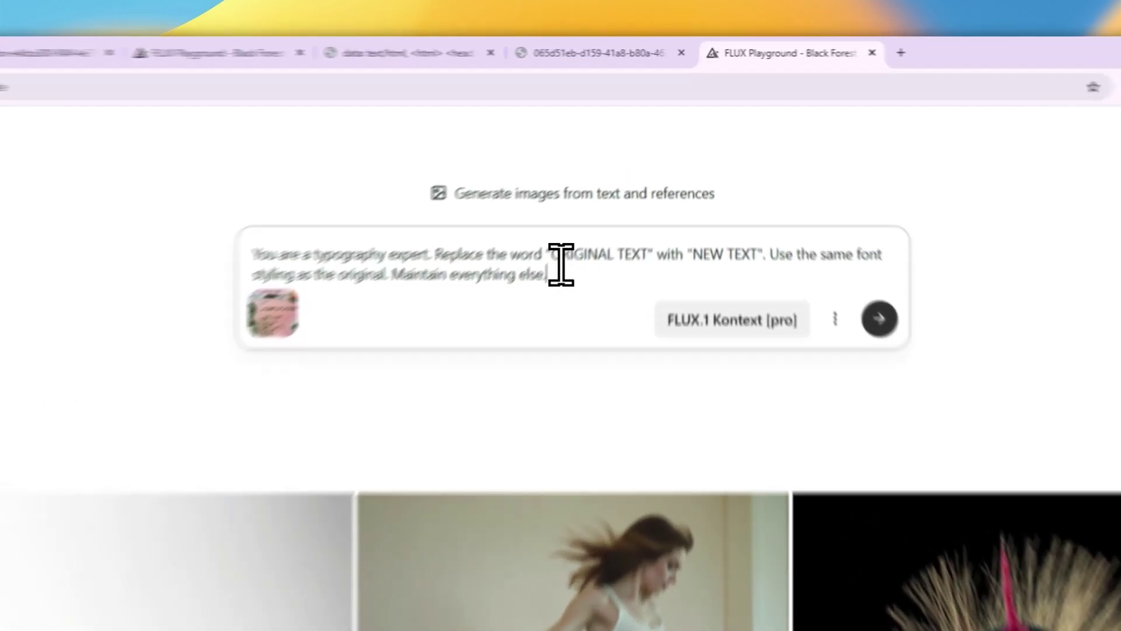
Replace ORIGINAL TEXT with 'Batman Bin Superman' and NEW TEXT with 'Bruce Wayne' in the prompt
left_click_drag(606, 191, 673, 193)
left_click_drag(633, 331, 638, 331)
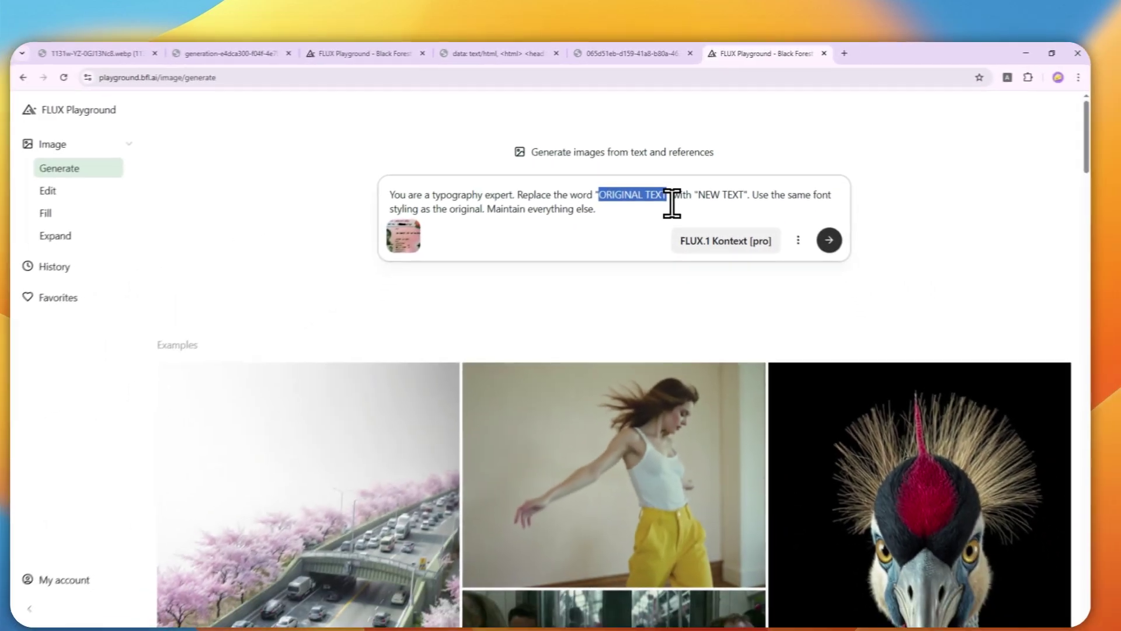
type("Batman")
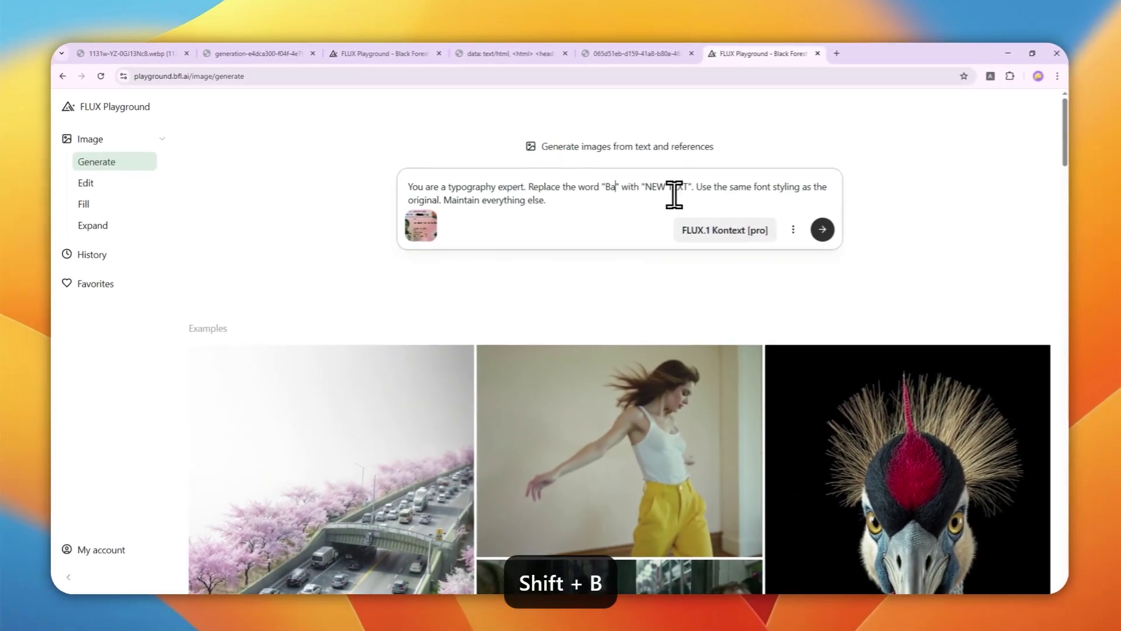
type(" Bin Superman")
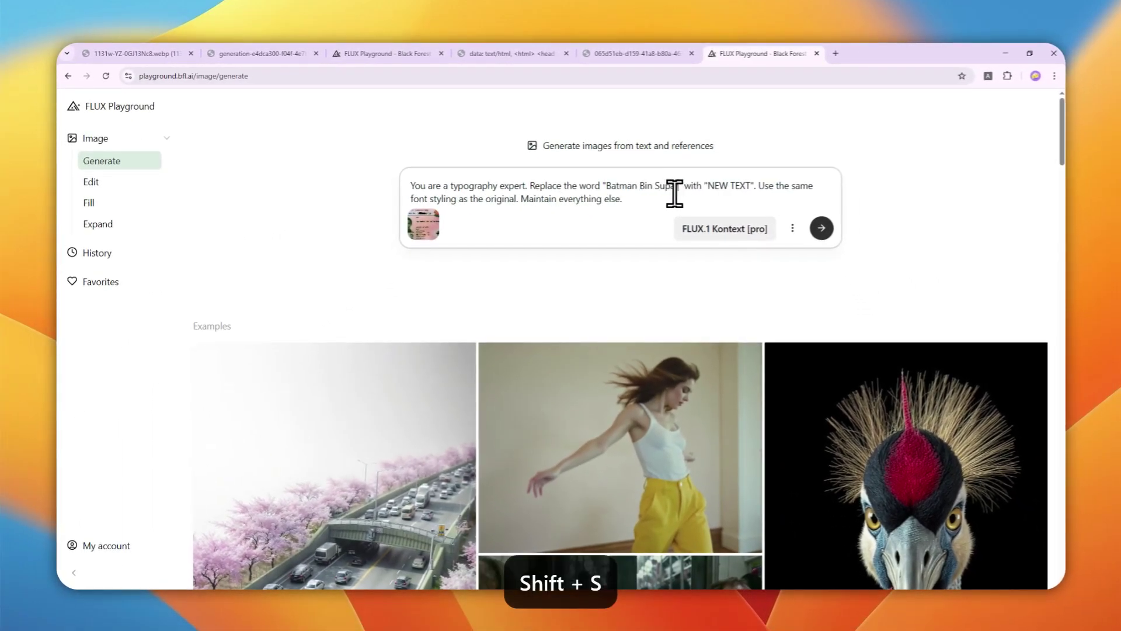
key("ctrl+Right")
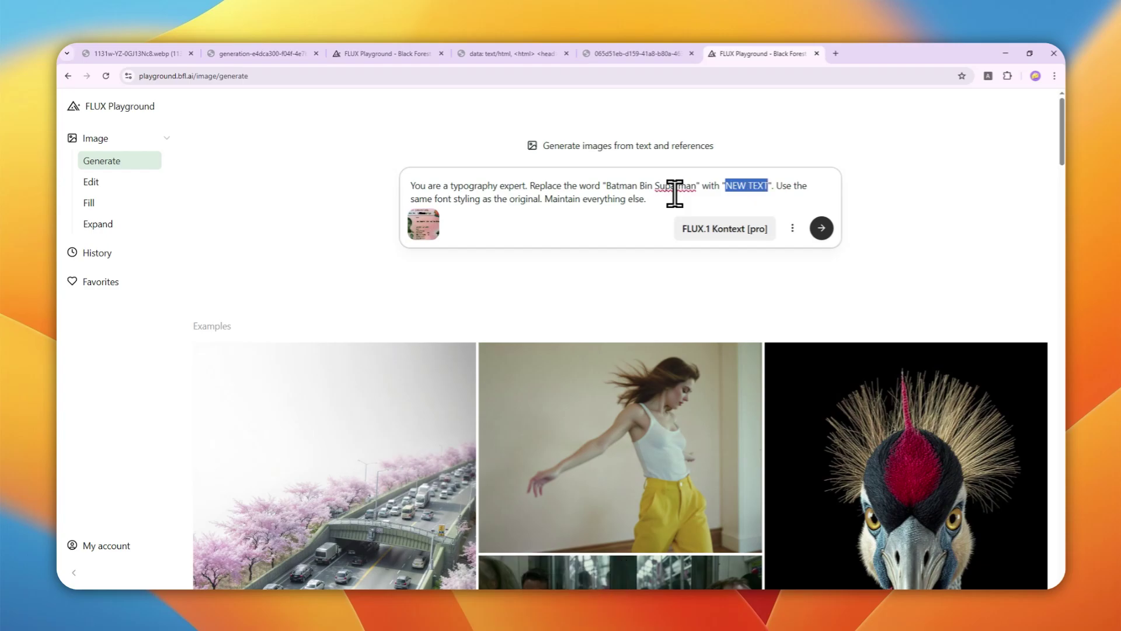
type("Bruce W")
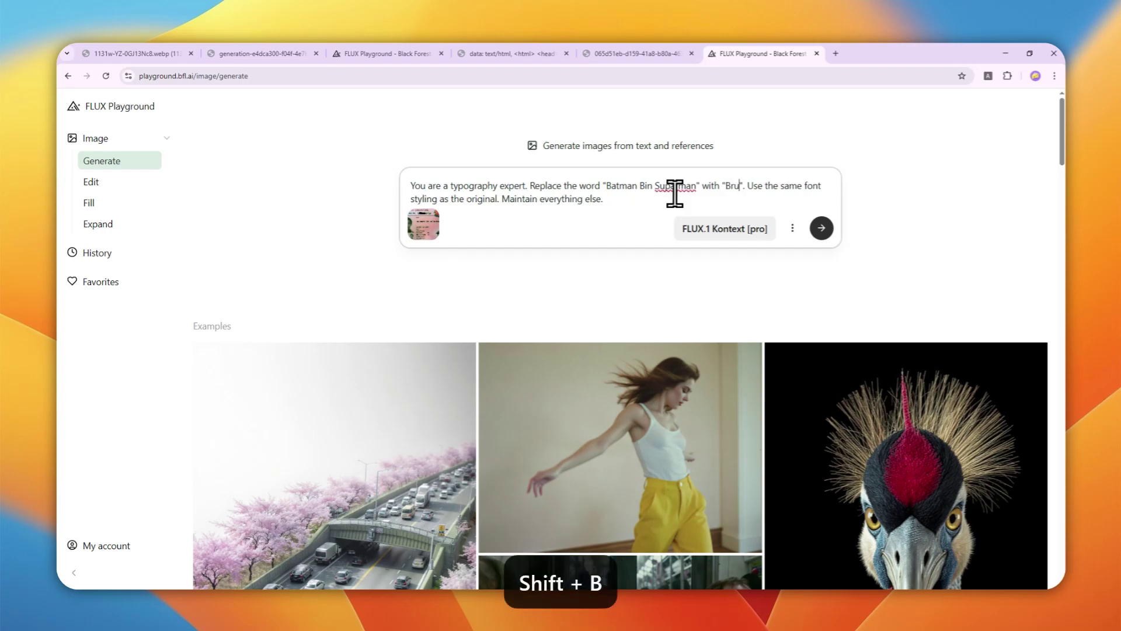
type("ayne")
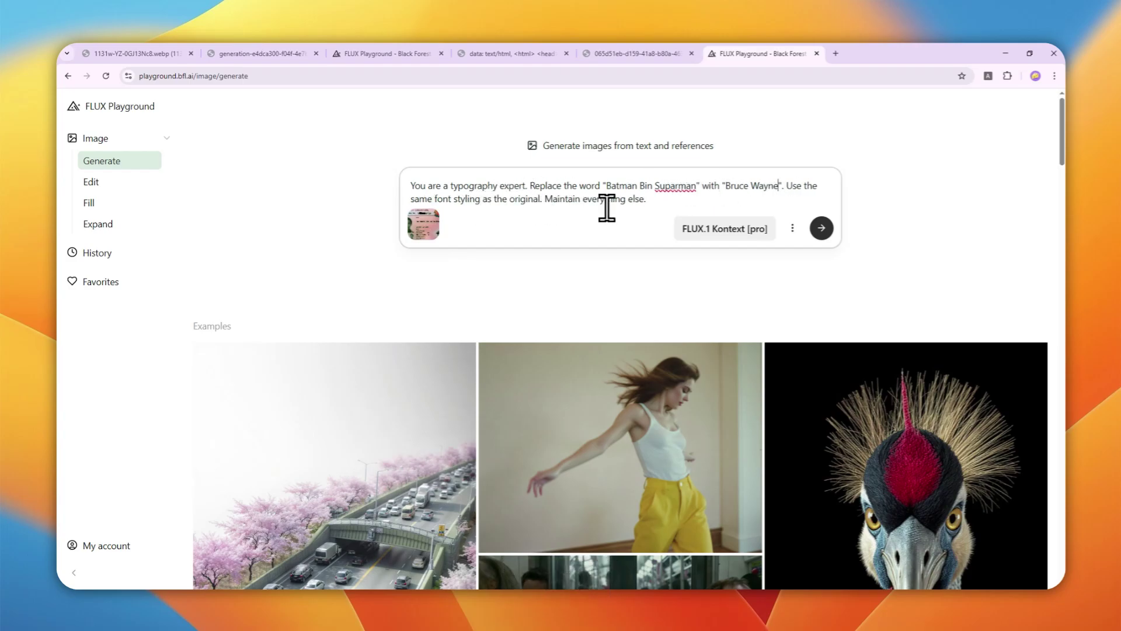
Open the model dropdown, currently set to FLUX.1 Kontext [pro]
left_click(708, 229)
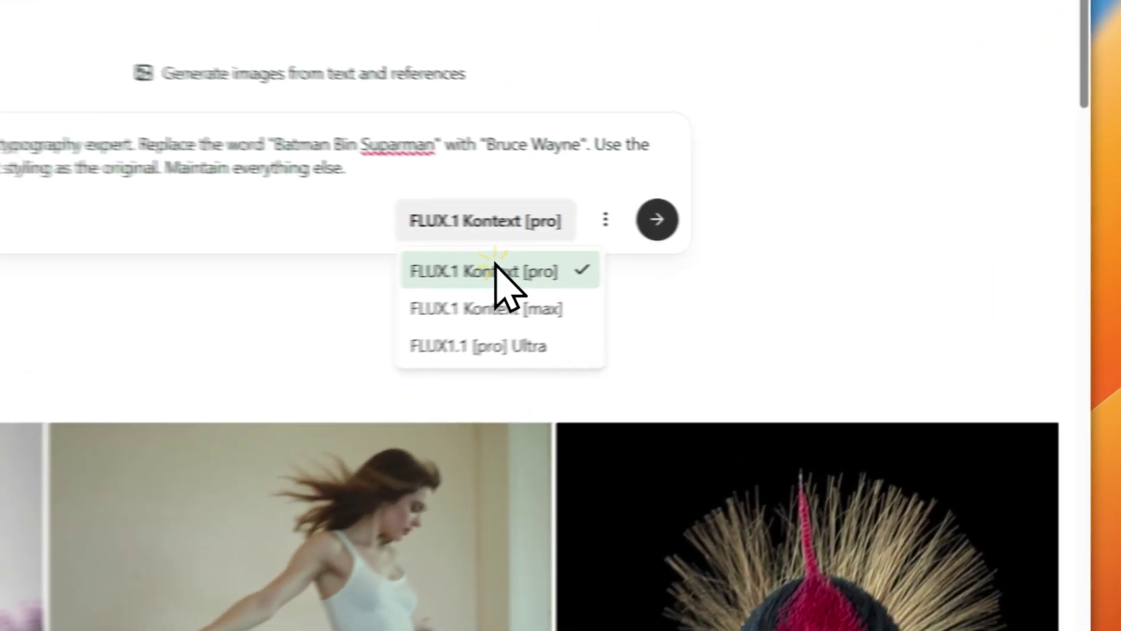
Keep FLUX.1 Kontext [pro] and set 4:3 aspect ratio, batch size 2 and JPEG output
left_click(729, 257)
left_click(793, 228)
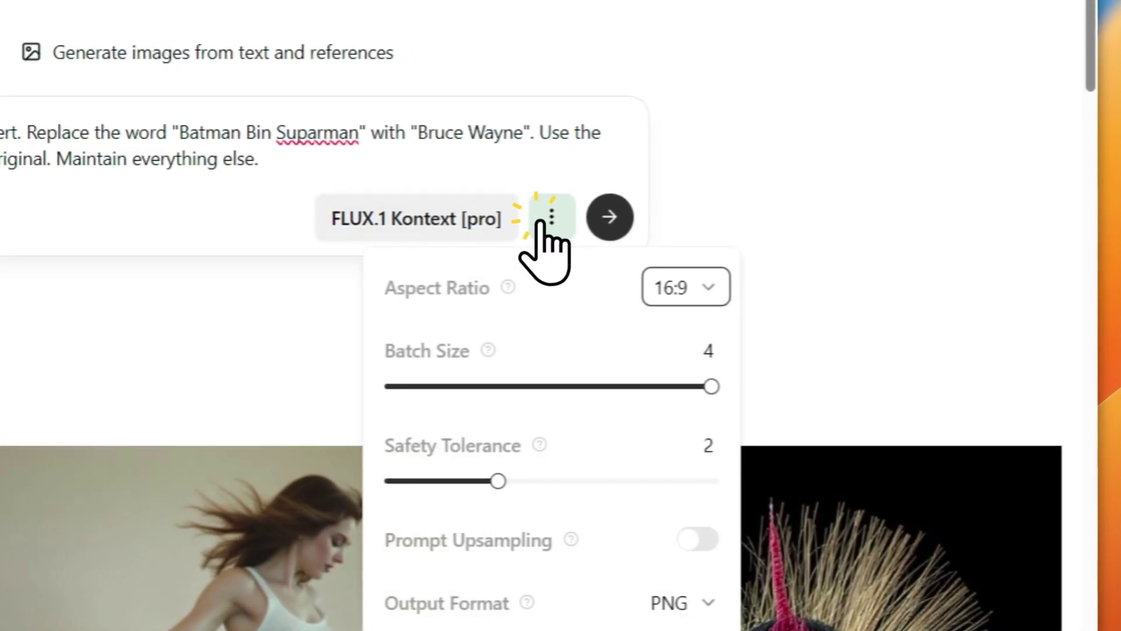
left_click(689, 283)
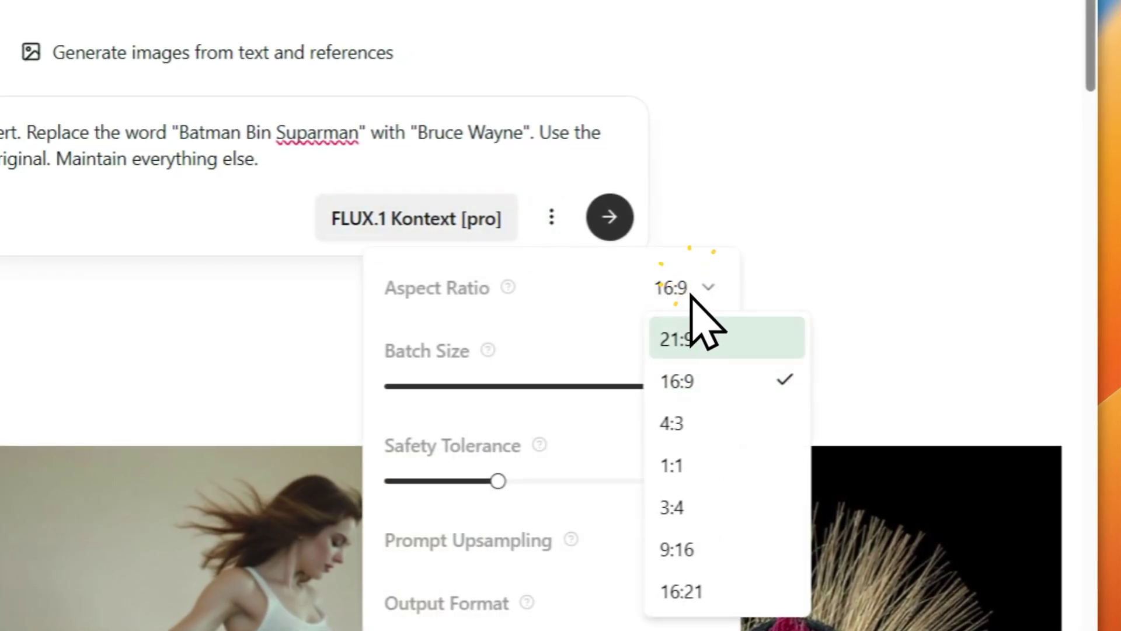
left_click(674, 409)
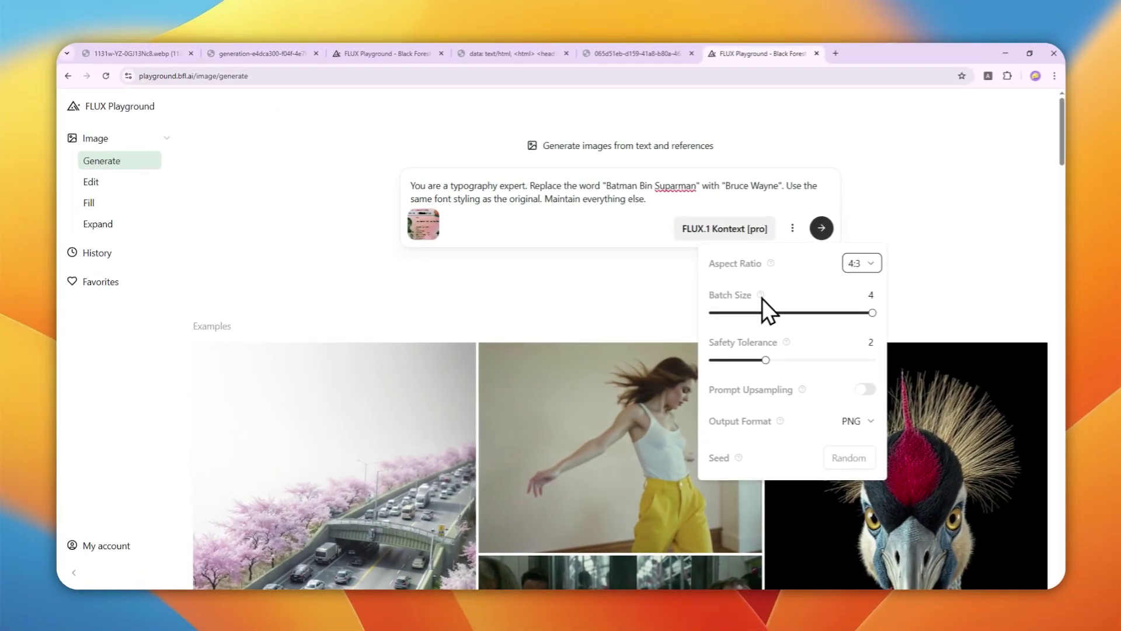
left_click_drag(862, 314, 689, 313)
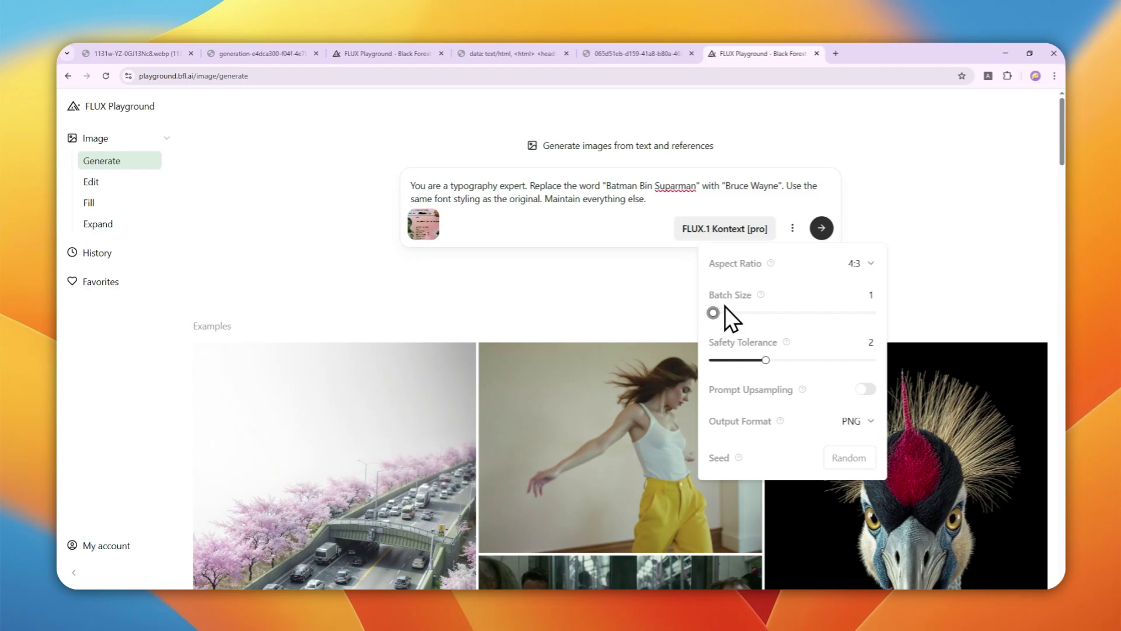
left_click_drag(725, 307, 752, 309)
mouse_move(801, 388)
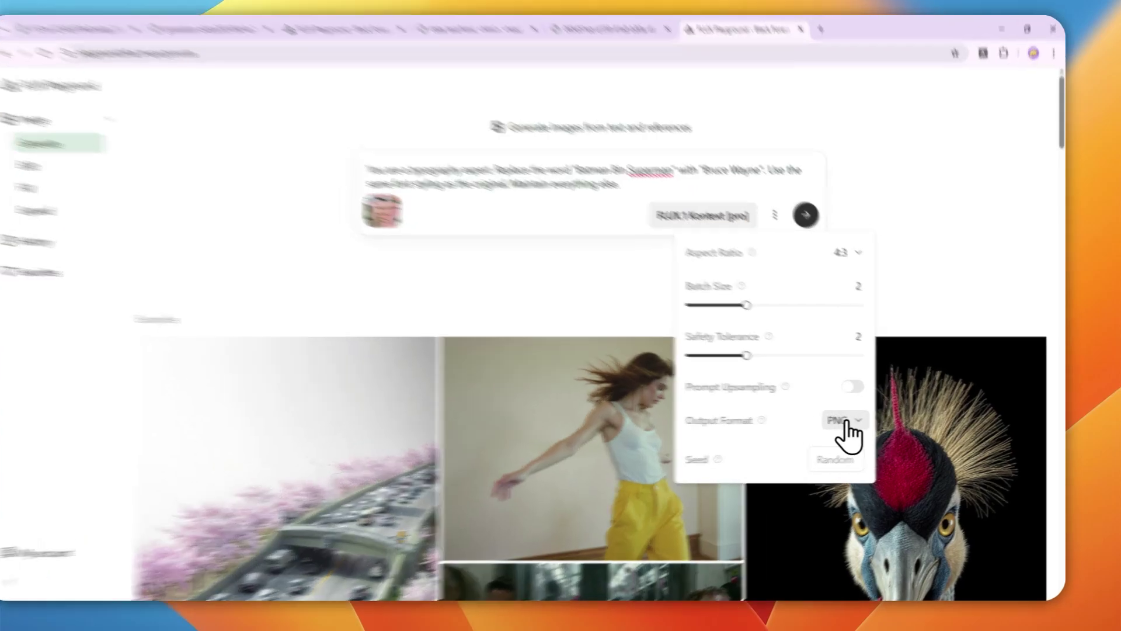
left_click(857, 421)
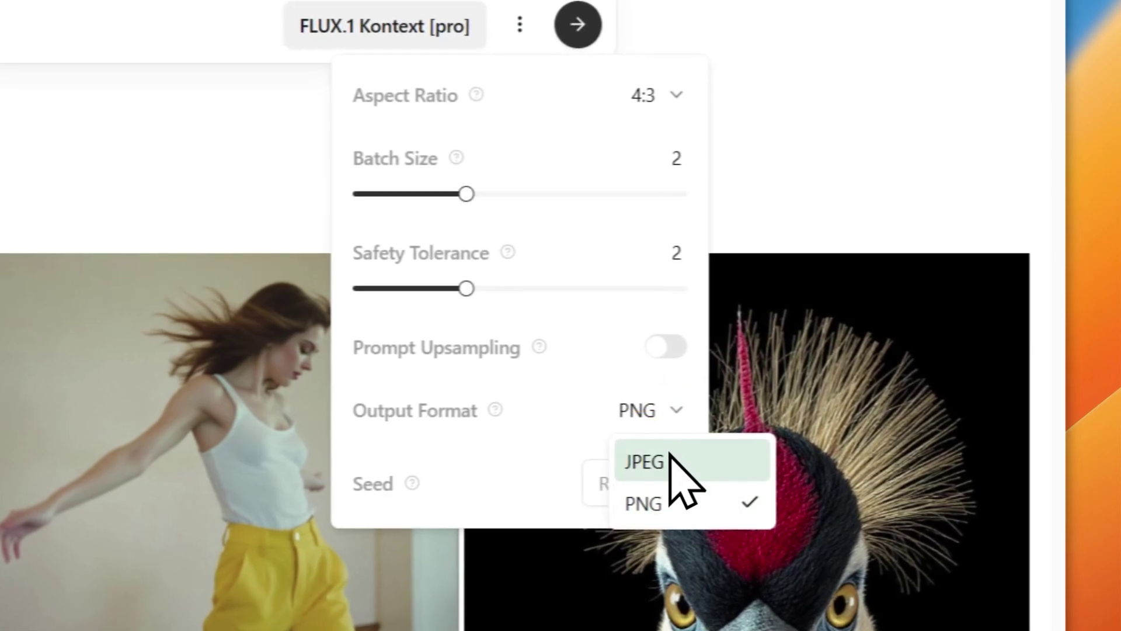
left_click(671, 459)
left_click(520, 28)
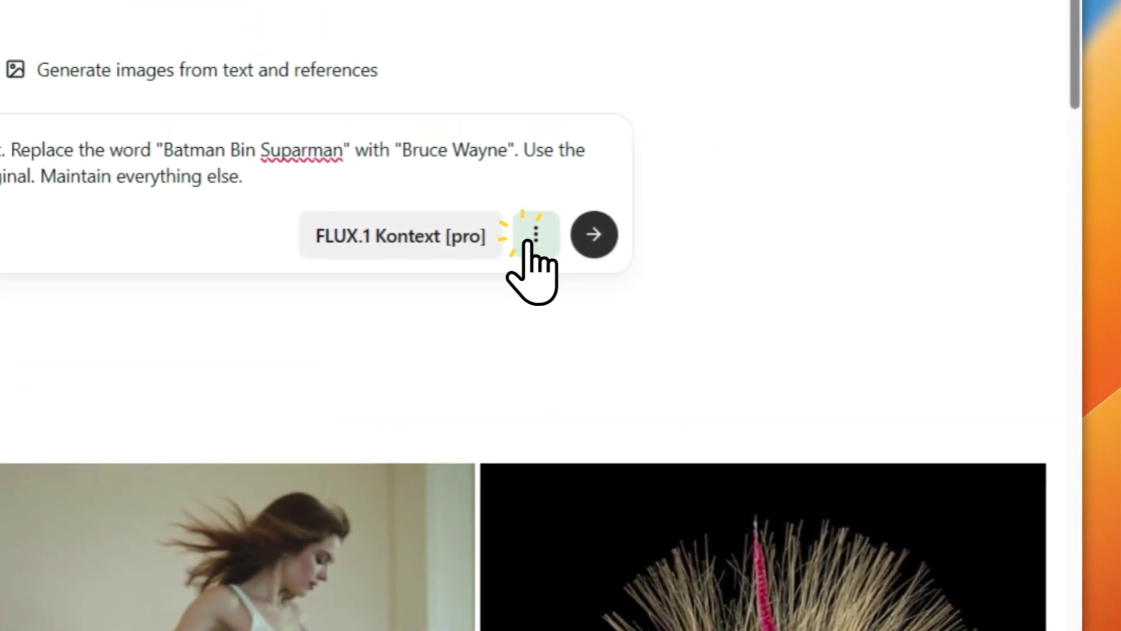
Generate the ID card edit with the name replaced by Bruce Wayne
left_click(597, 242)
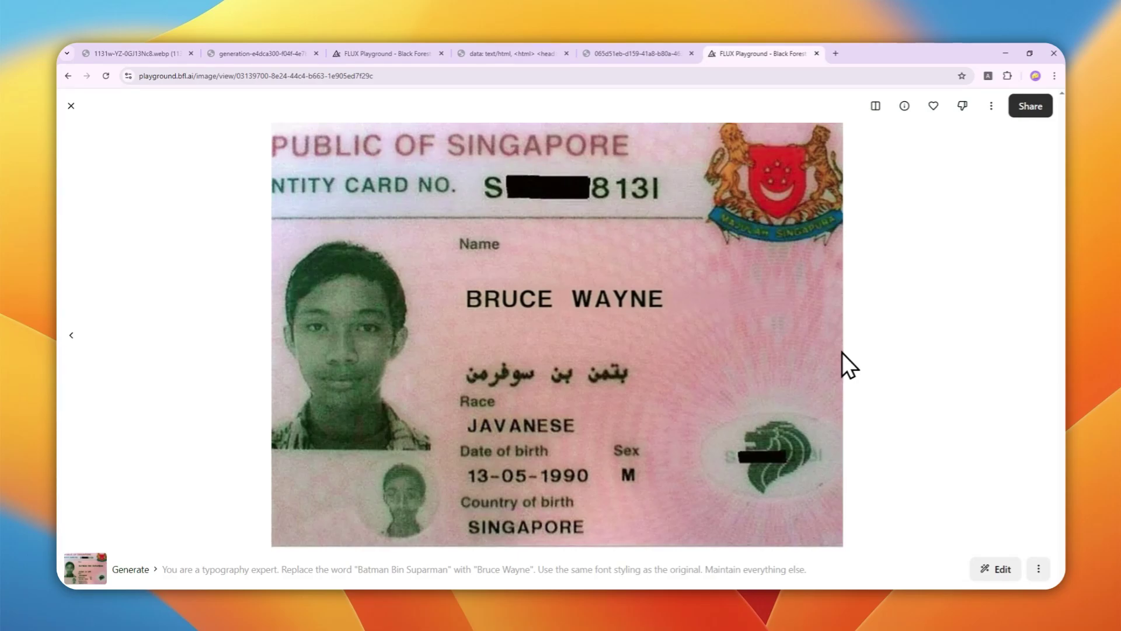
Download the generated BRUCE WAYNE ID card, then return to both results
right_click(679, 325)
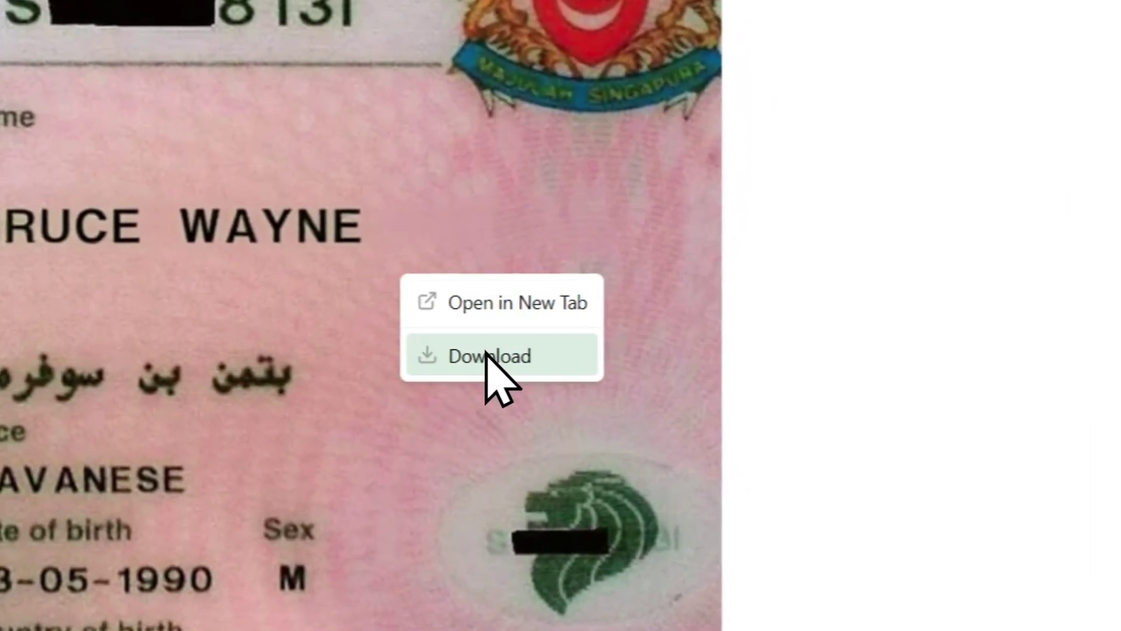
left_click(486, 352)
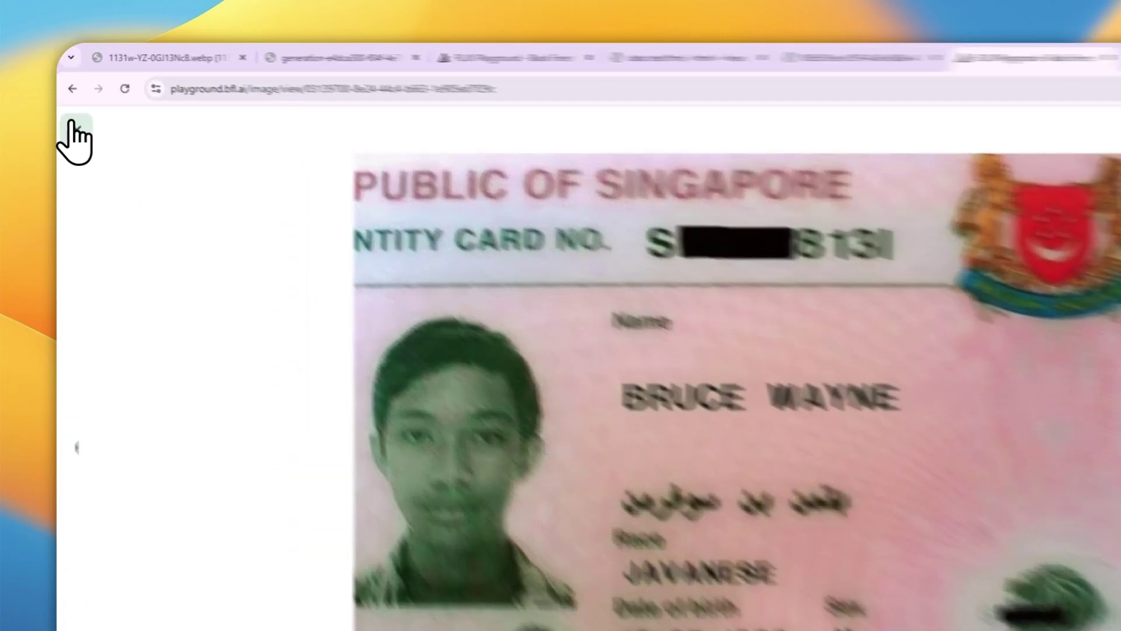
left_click(71, 106)
left_click_drag(345, 130, 198, 108)
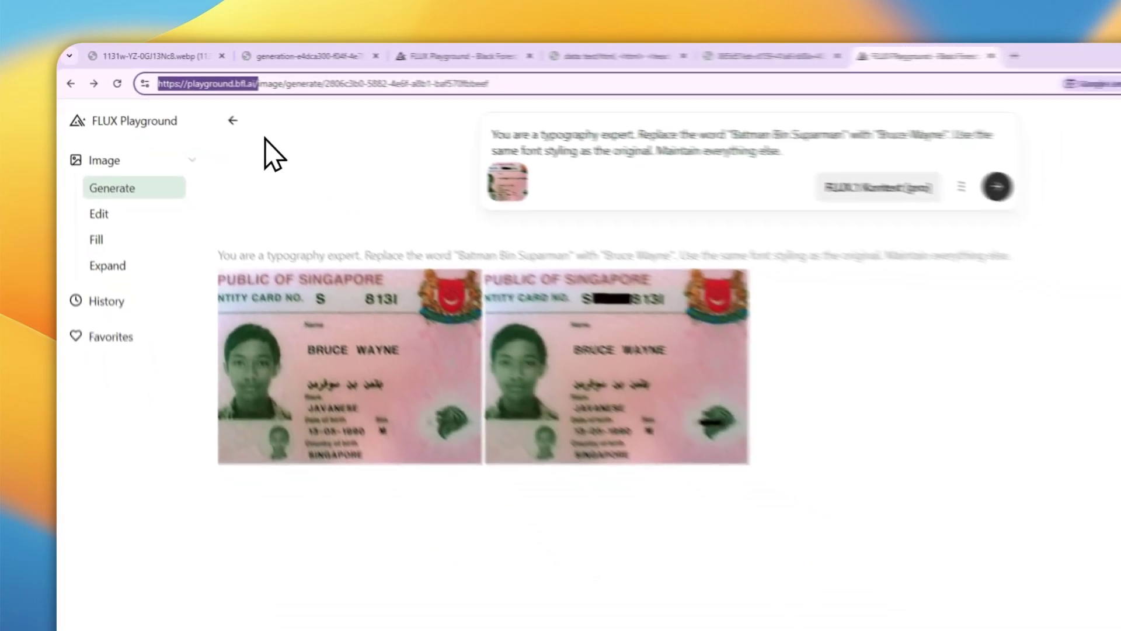